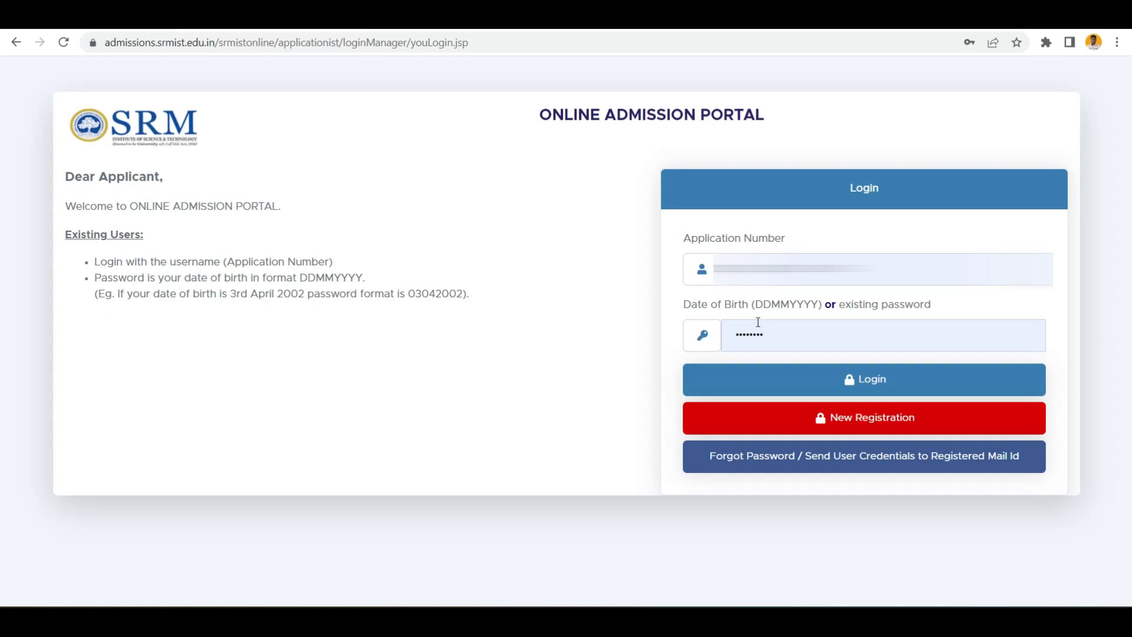
Step: Sign in to the SRM Online Admission Portal dashboard
click(892, 379)
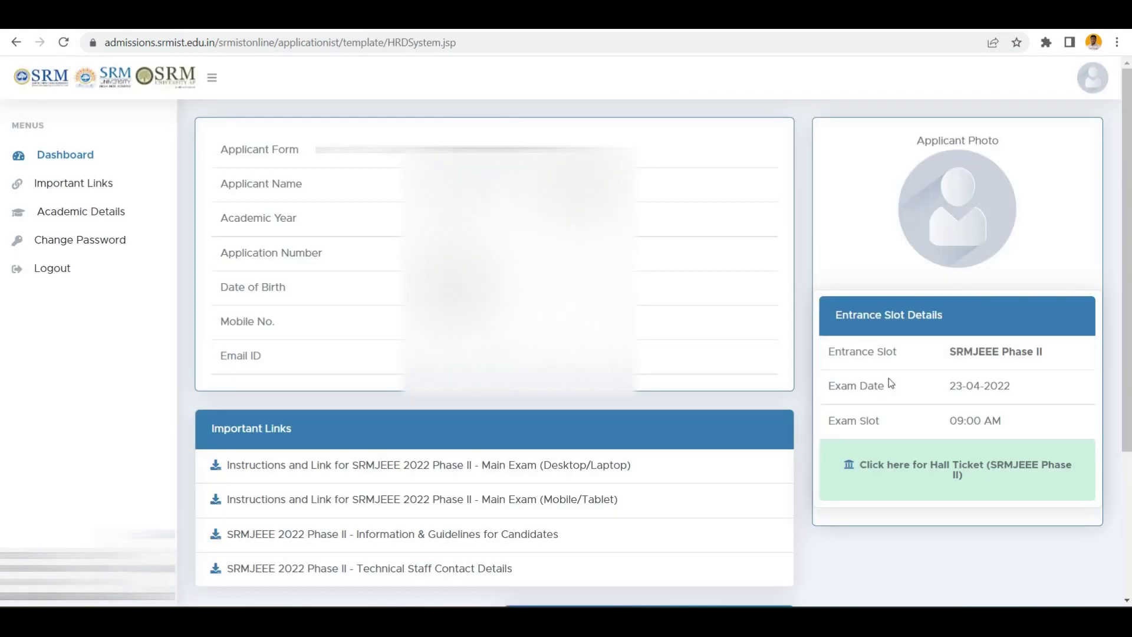
scroll(888, 377, down, 3)
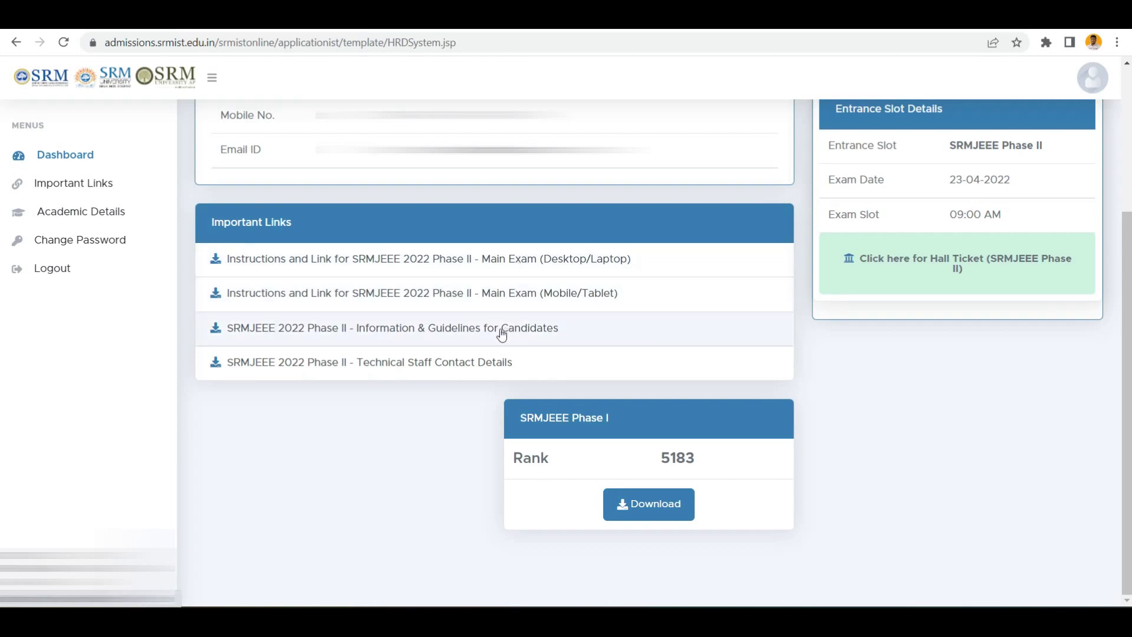
Step: View the SRMJEEE 2022 technical staff contact details from Important Links
click(434, 332)
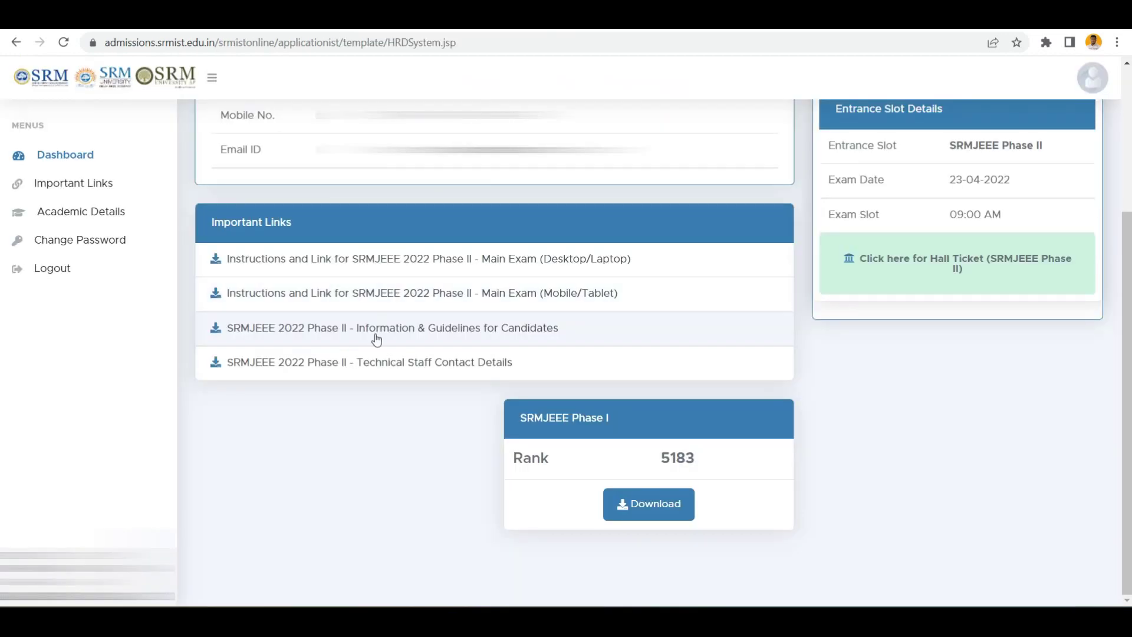
click(365, 362)
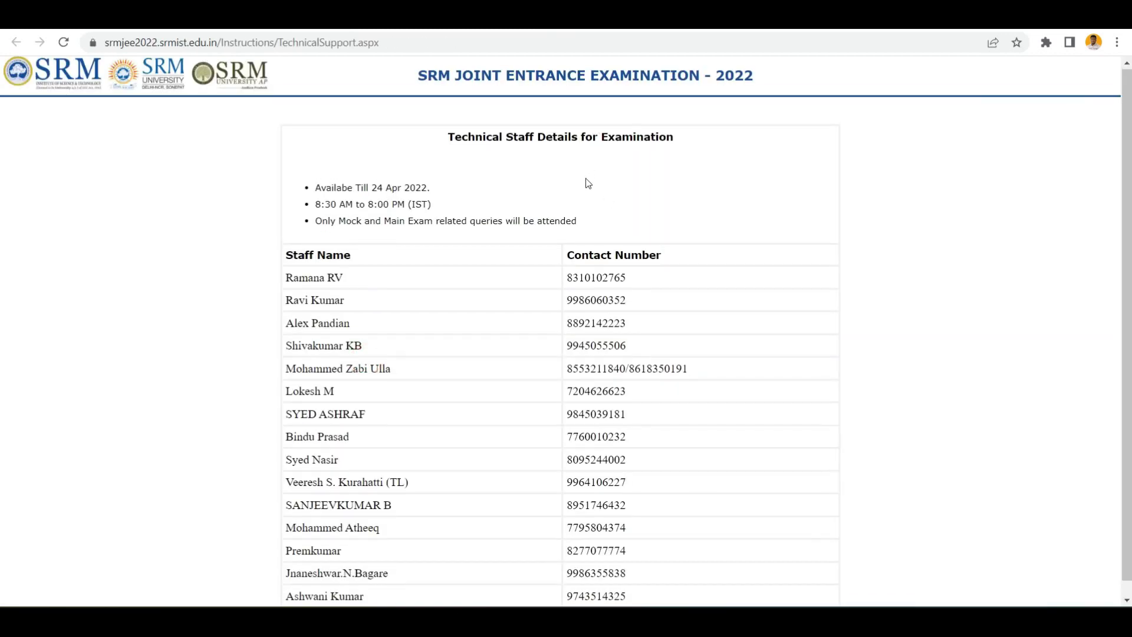
scroll(595, 130, down, 1)
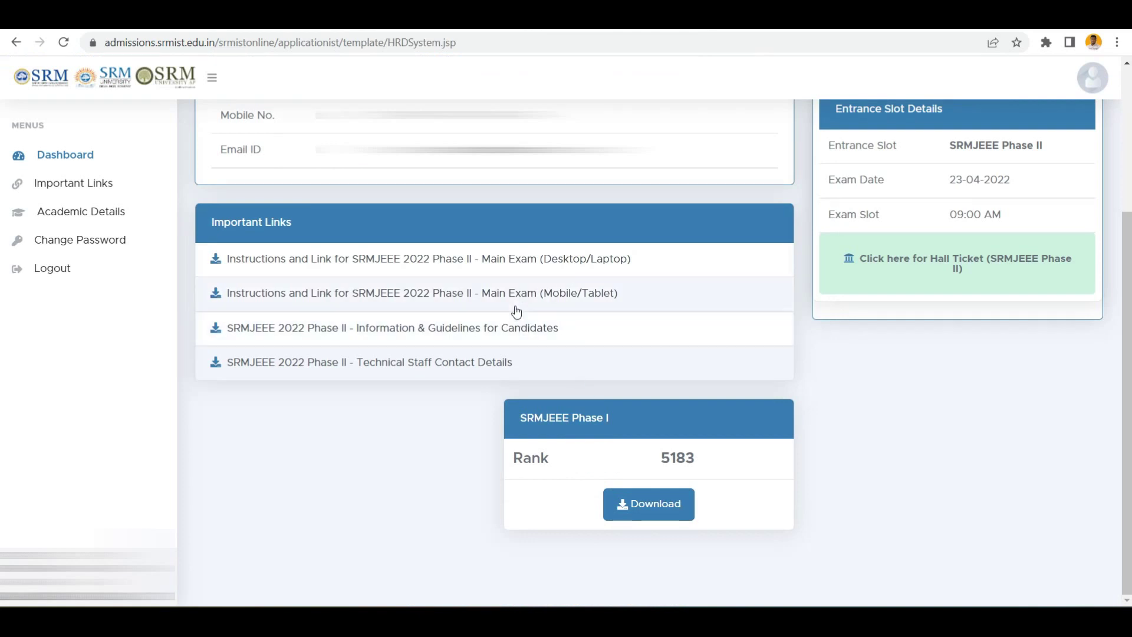
Step: Accept the desktop main-exam instructions and download Safe Exam Browser 2.4 for Windows
click(522, 260)
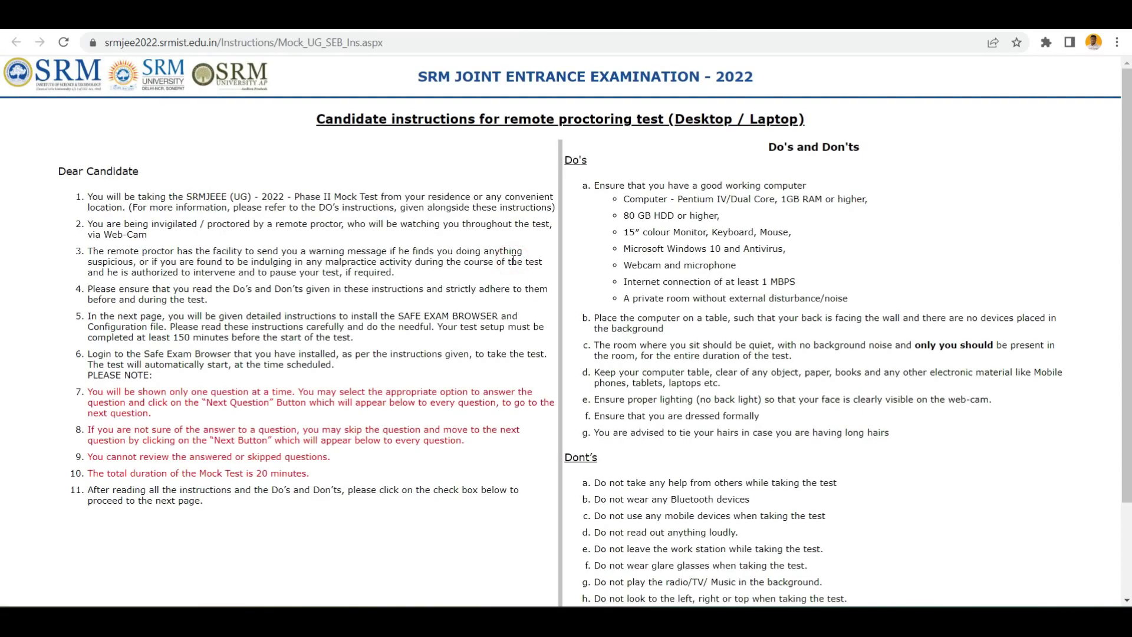
scroll(511, 262, down, 3)
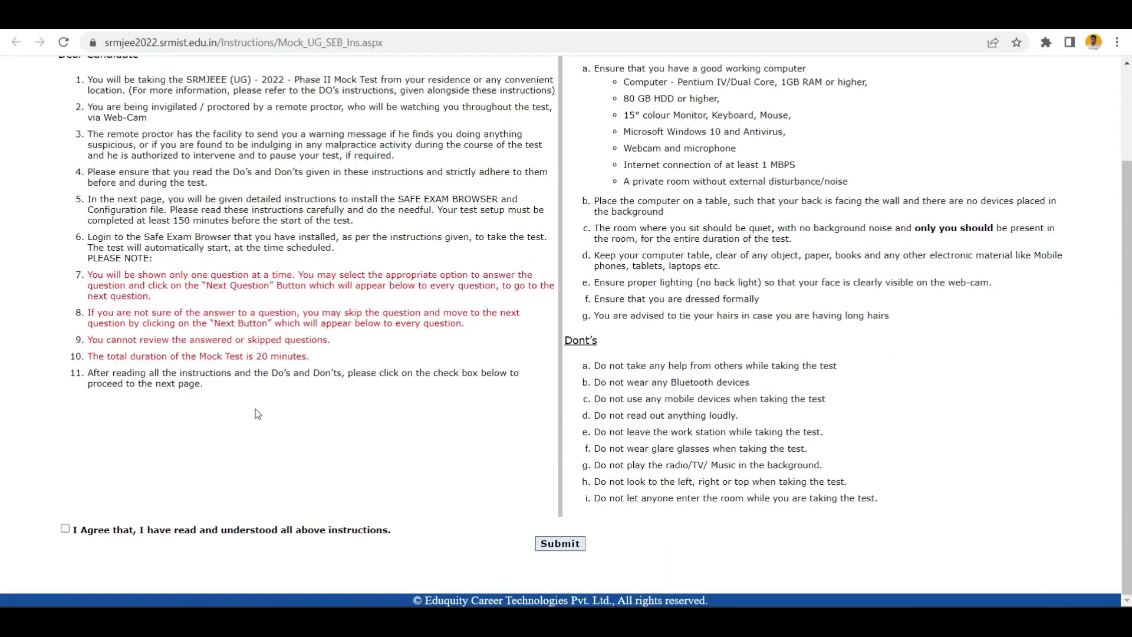
click(66, 529)
click(560, 543)
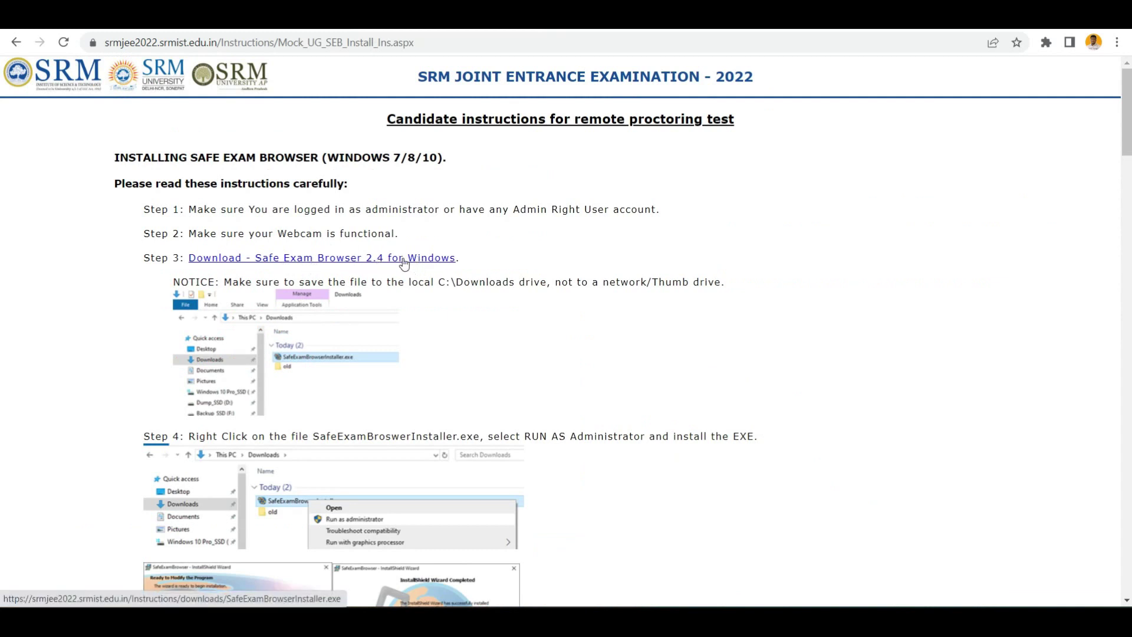
click(403, 259)
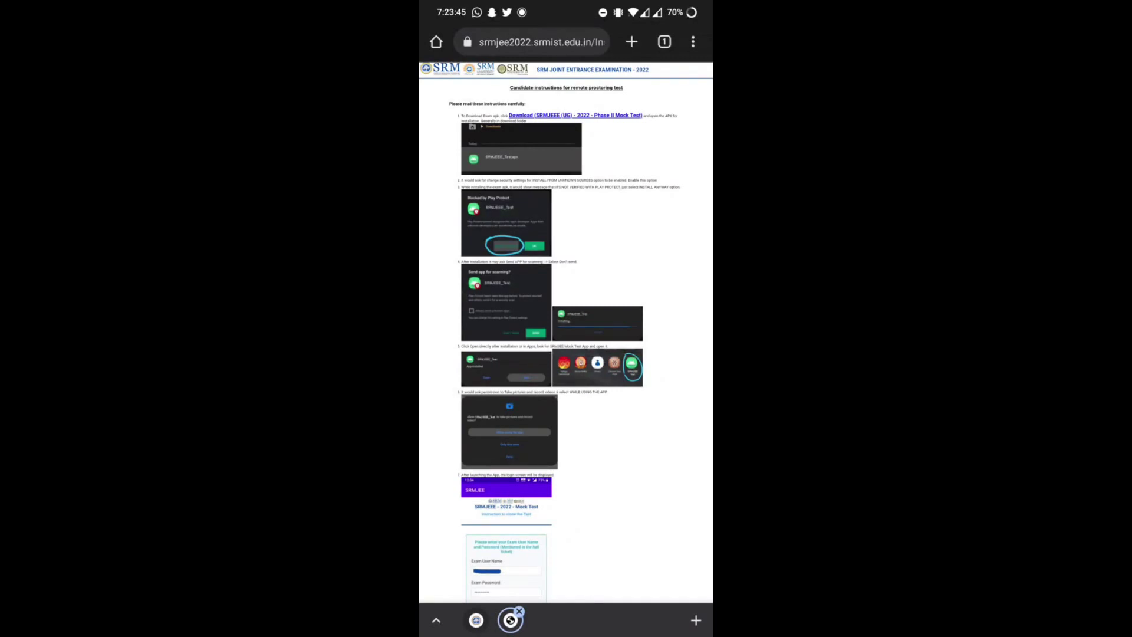
Step: Download the Phase II mock-test app on the phone, keeping it despite the harmful-file warning
click(575, 115)
click(658, 354)
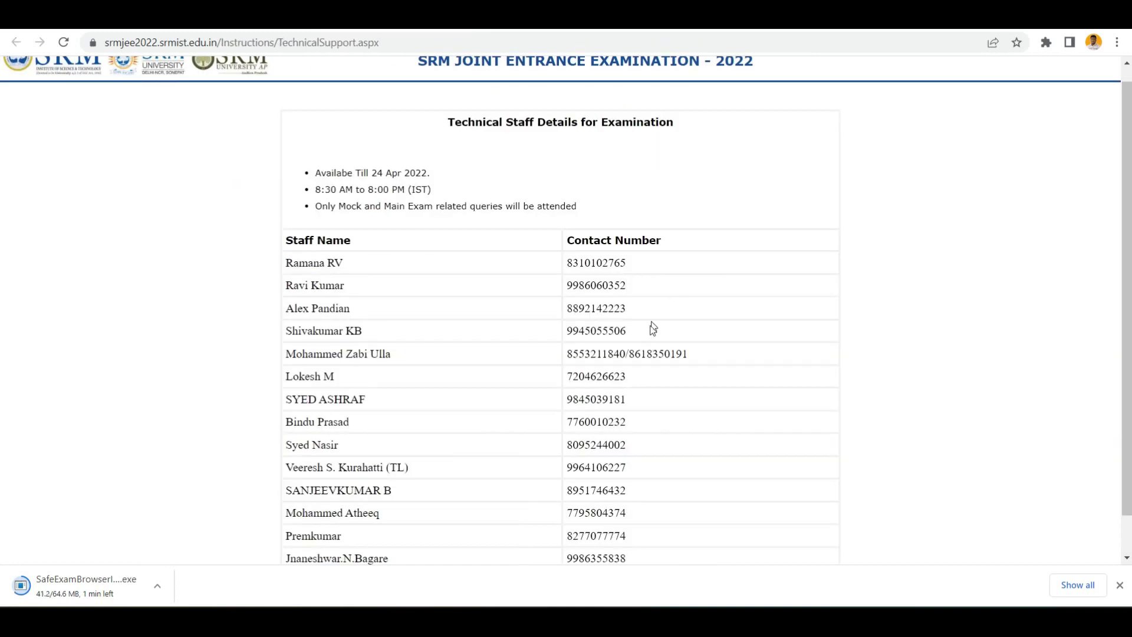
scroll(651, 327, down, 1)
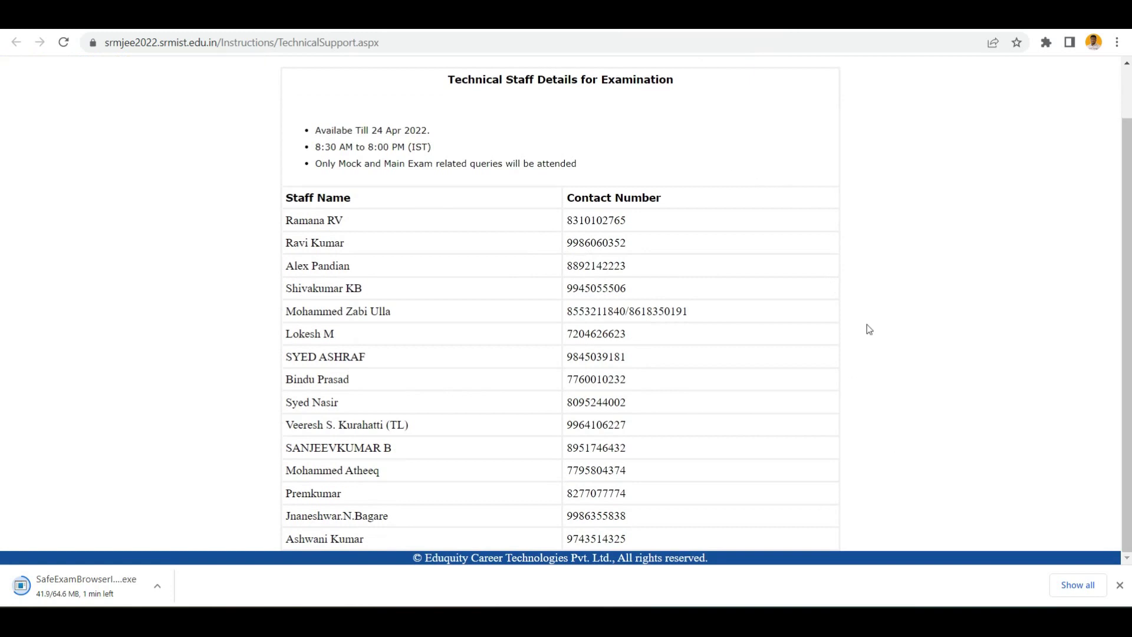